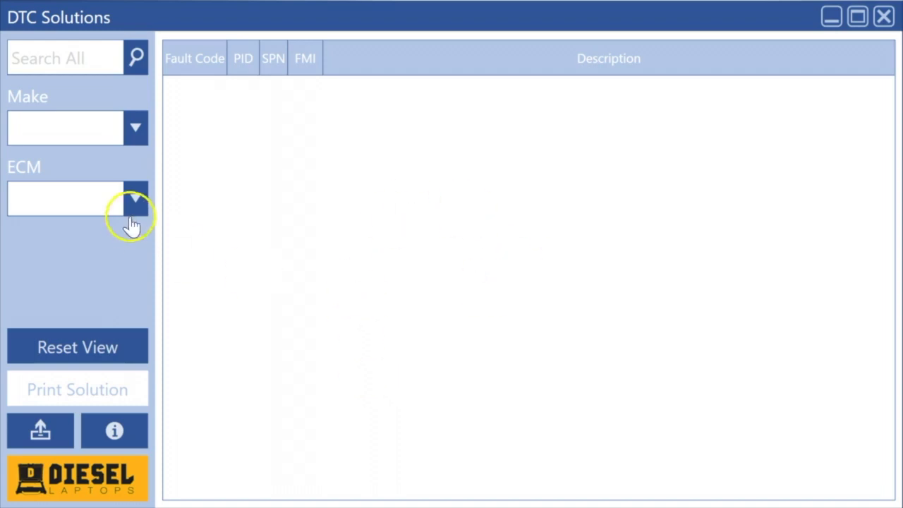
Step: Choose Cummins as the make and look through its available ECM models and year ranges
{"action": "left_click", "coordinate": [138, 129]}
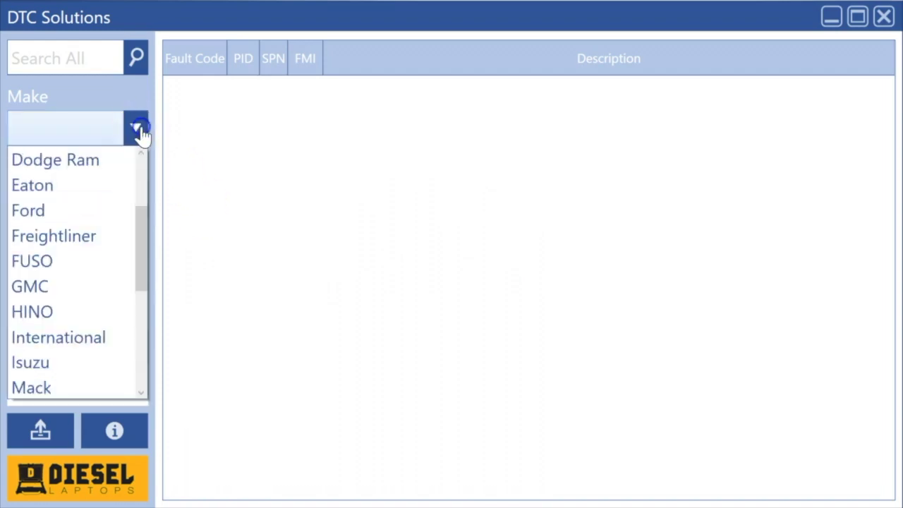
{"action": "left_click_drag", "start_coordinate": [146, 228], "coordinate": [144, 187]}
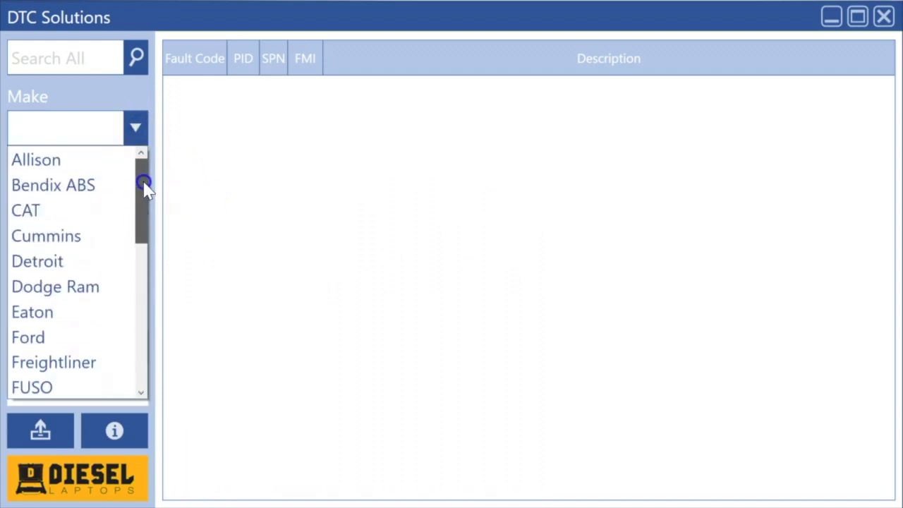
{"action": "left_click", "coordinate": [61, 237]}
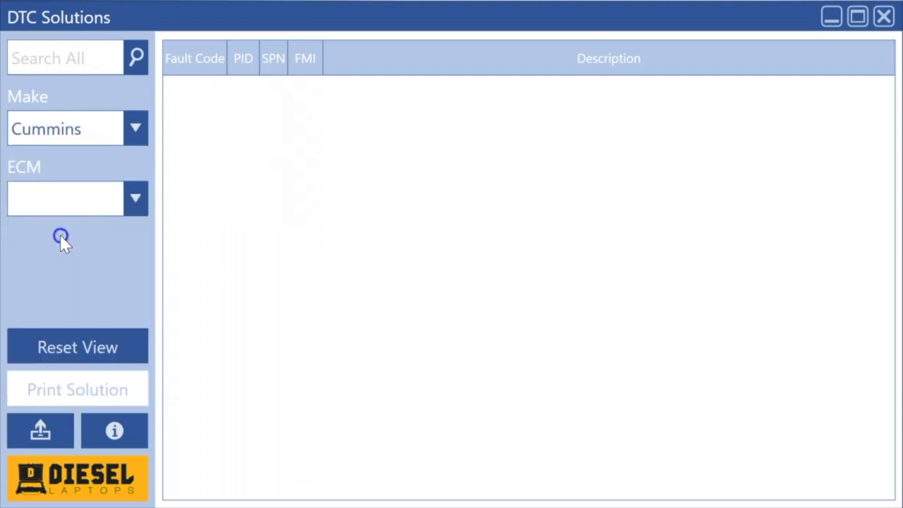
{"action": "left_click", "coordinate": [90, 216]}
{"action": "scroll", "coordinate": [216, 286], "scroll_direction": "down", "scroll_amount": 1}
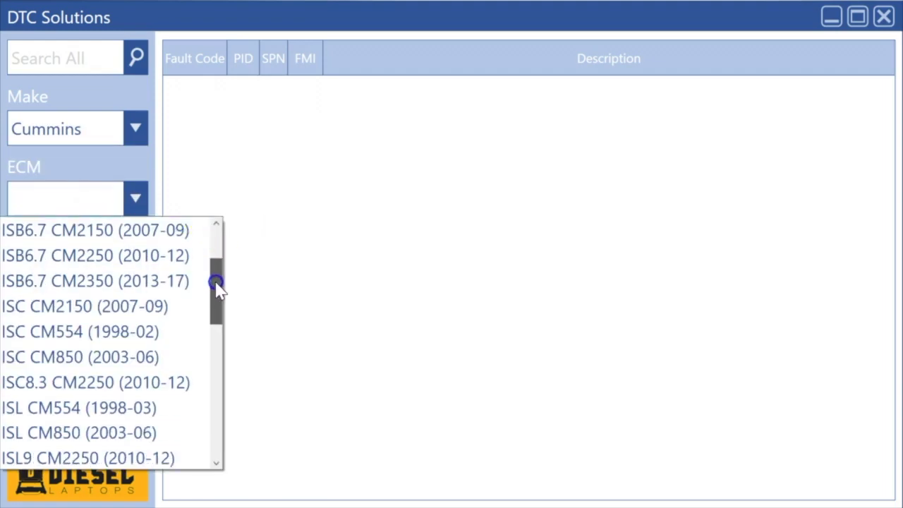
{"action": "left_click_drag", "start_coordinate": [216, 286], "coordinate": [216, 369]}
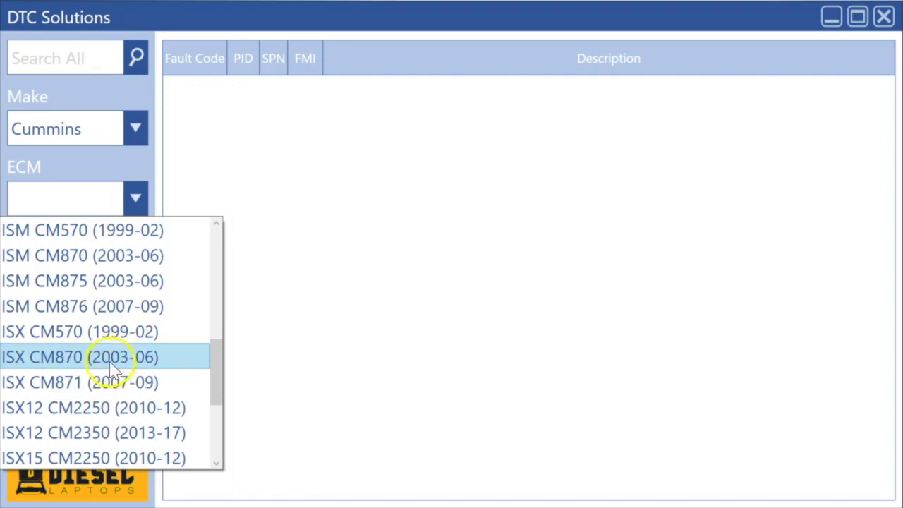
{"action": "left_click", "coordinate": [219, 385]}
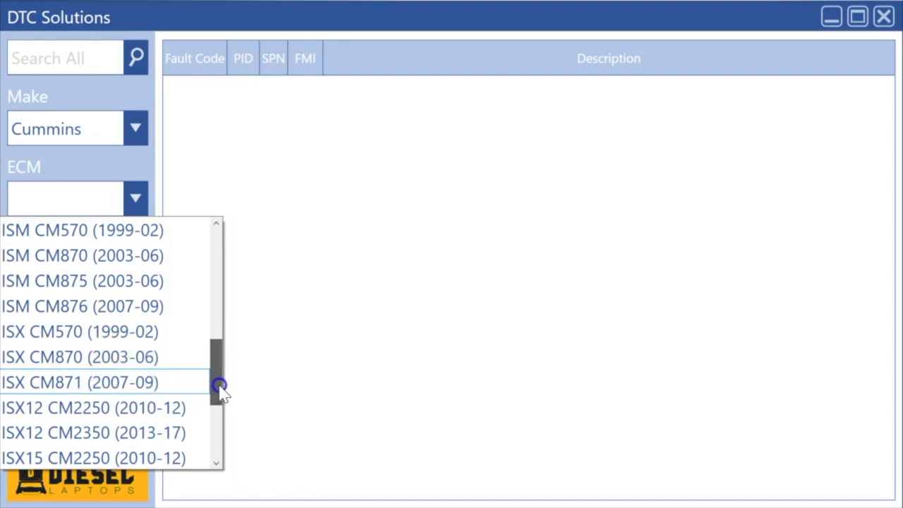
{"action": "left_click_drag", "start_coordinate": [219, 385], "coordinate": [219, 409]}
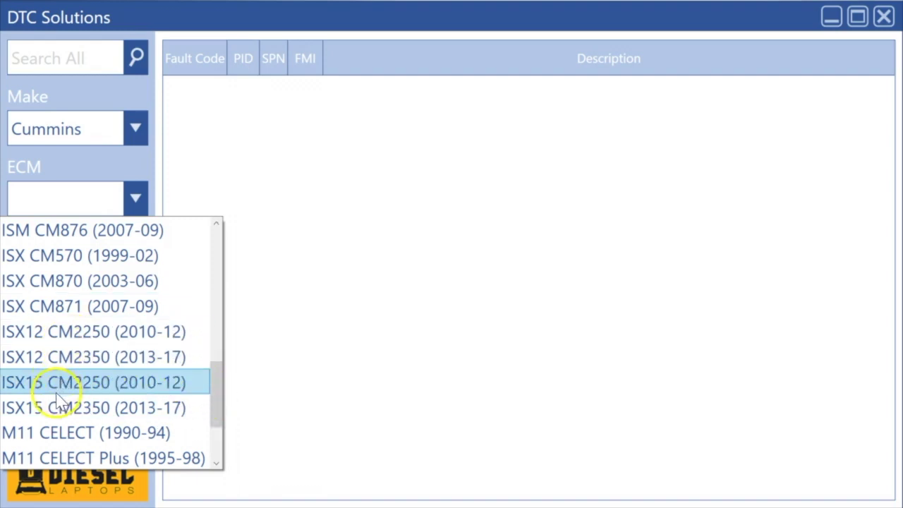
{"action": "left_click", "coordinate": [221, 337]}
{"action": "left_click_drag", "start_coordinate": [220, 337], "coordinate": [224, 267]}
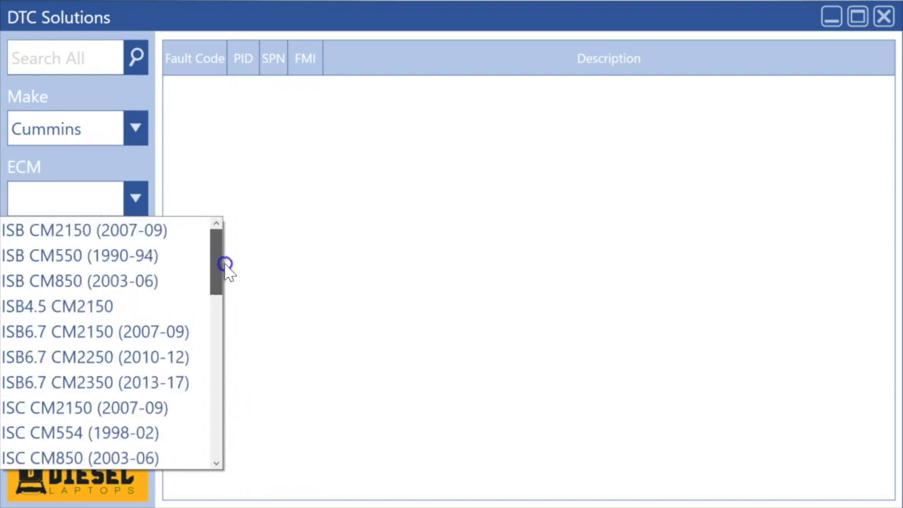
{"action": "left_click", "coordinate": [129, 159]}
Step: Set the make to International and the ECM to DT466 (2004-06) to list its fault codes
{"action": "left_click", "coordinate": [135, 128]}
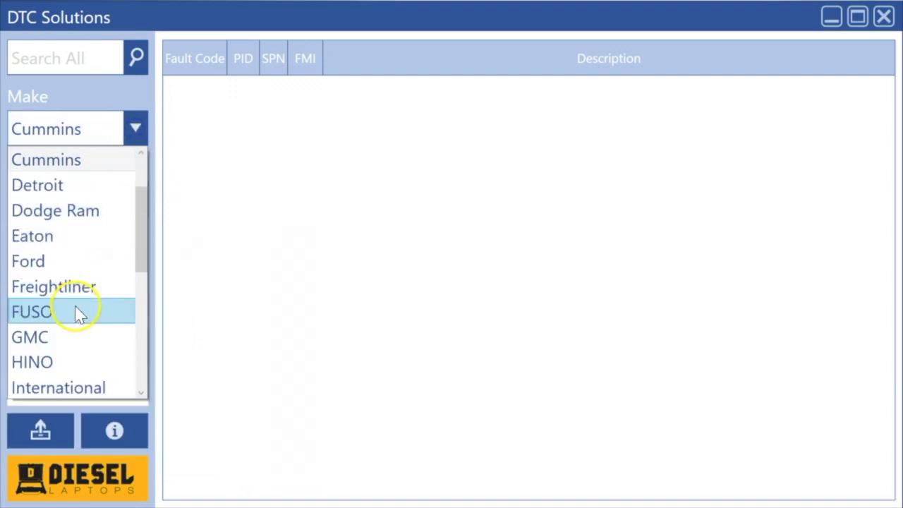
{"action": "scroll", "coordinate": [71, 367], "scroll_direction": "down", "scroll_amount": 1}
{"action": "left_click", "coordinate": [66, 360]}
{"action": "left_click", "coordinate": [101, 197]}
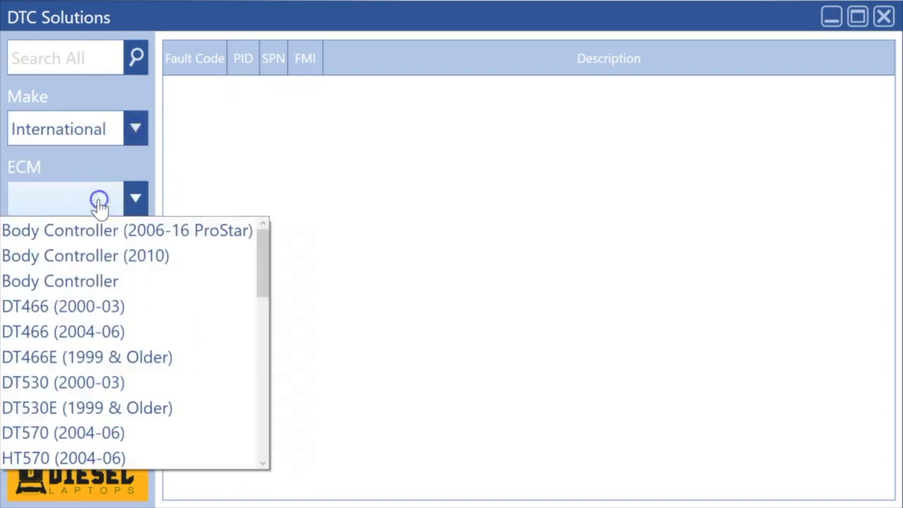
{"action": "left_click", "coordinate": [91, 332]}
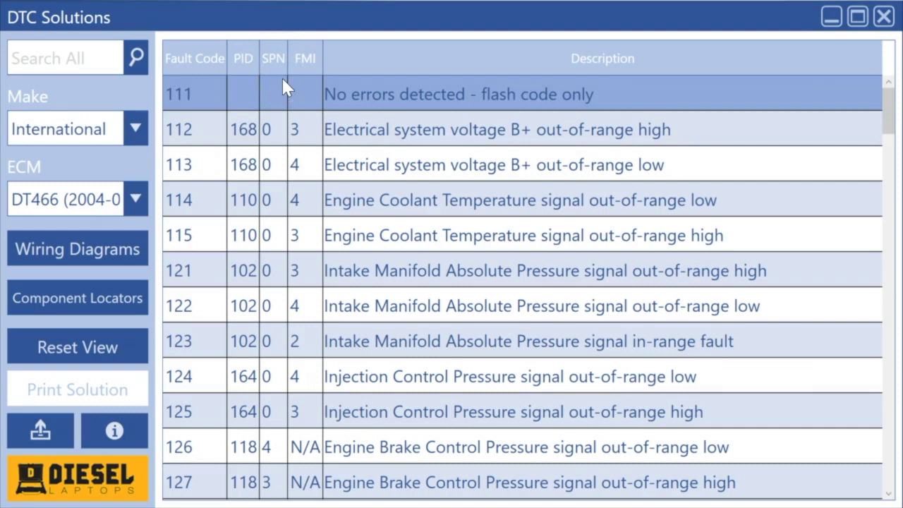
Step: Search the DT466 fault codes for 102 and expand the details of fault code 122
{"action": "left_click", "coordinate": [250, 129]}
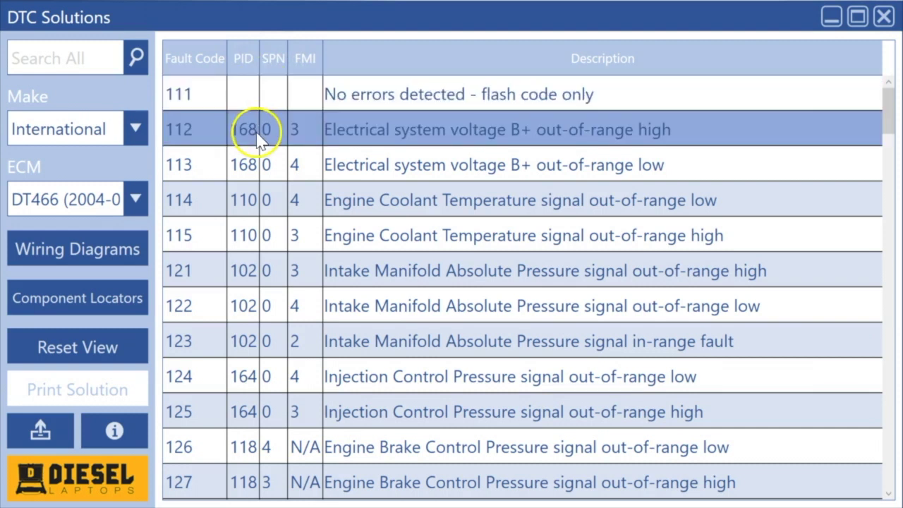
{"action": "left_click_drag", "start_coordinate": [259, 141], "coordinate": [307, 141]}
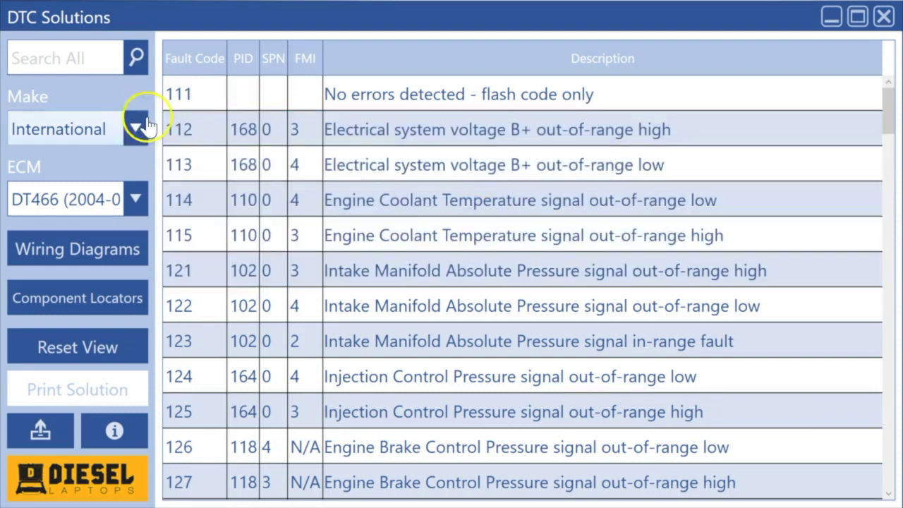
{"action": "left_click", "coordinate": [76, 55]}
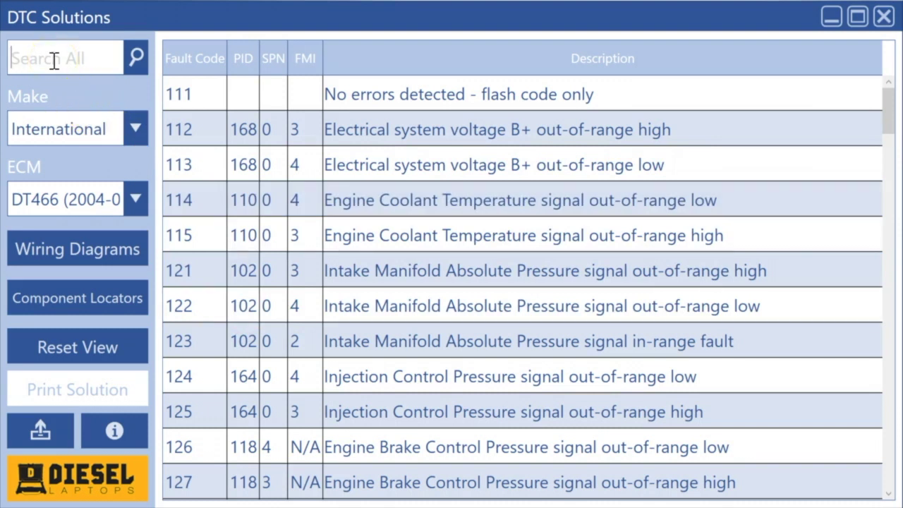
{"action": "key", "text": "Return"}
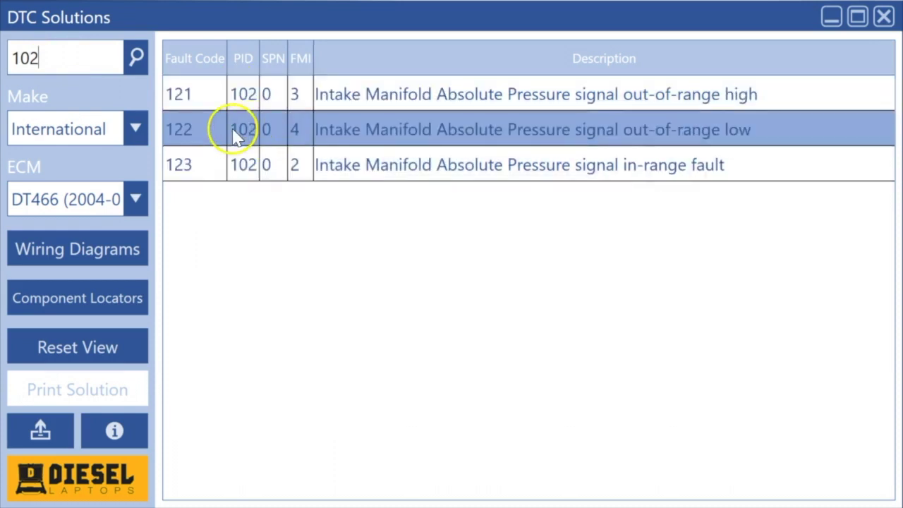
{"action": "left_click", "coordinate": [199, 139]}
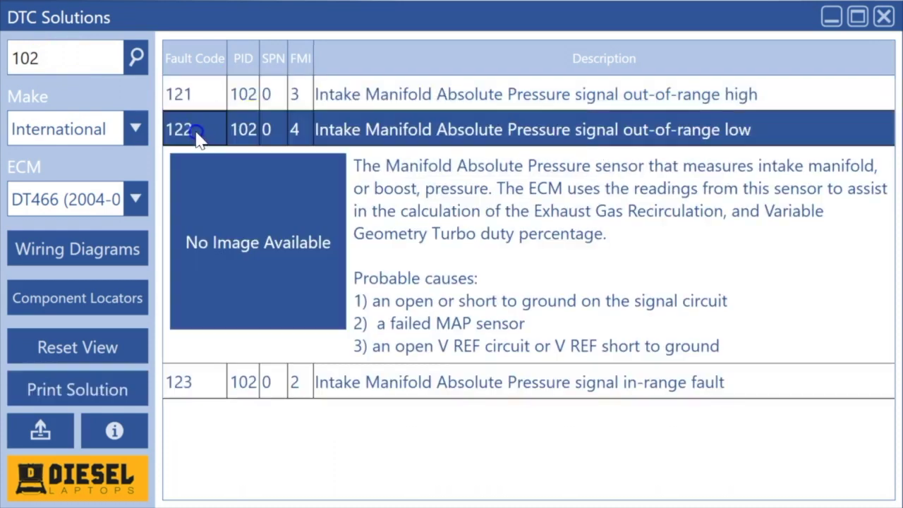
Step: Open the wiring diagrams for the DT466 (2004-06), examine the circuit pages, and close the document
{"action": "left_click", "coordinate": [55, 261]}
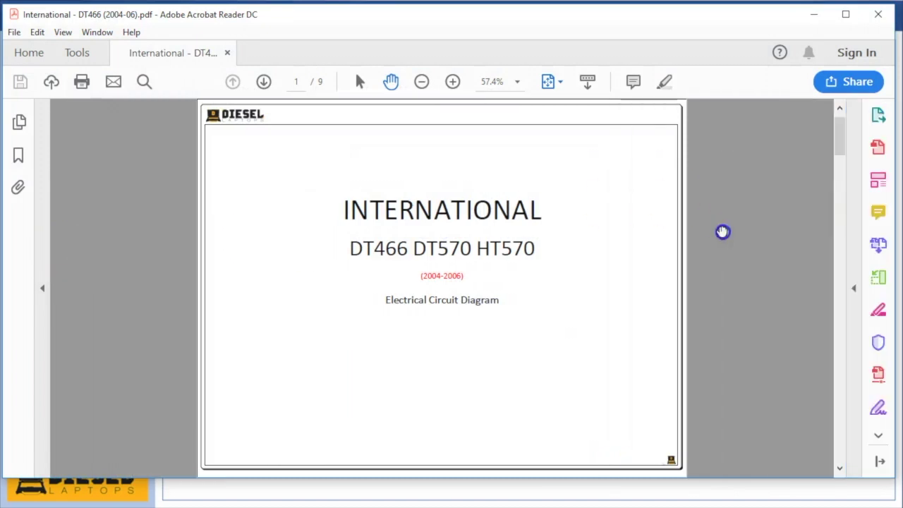
{"action": "scroll", "coordinate": [494, 276], "scroll_direction": "down", "scroll_amount": 1}
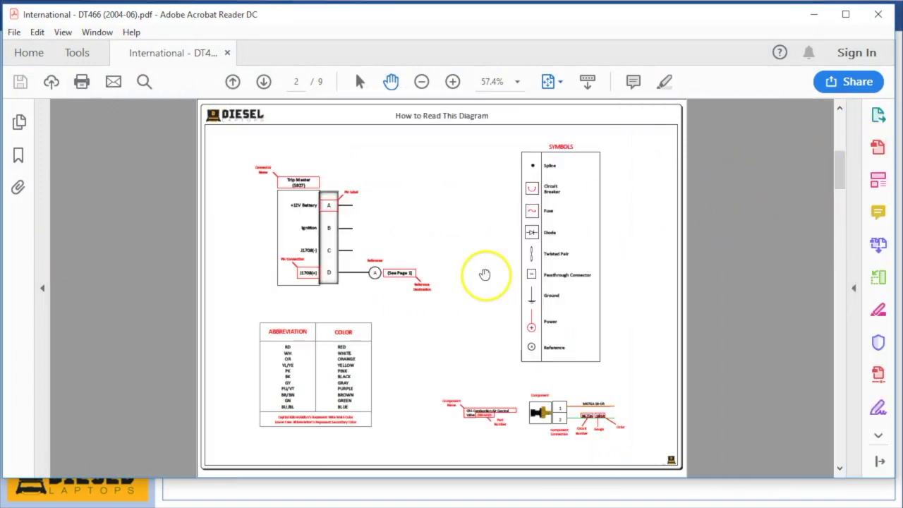
{"action": "scroll", "coordinate": [459, 267], "scroll_direction": "down", "scroll_amount": 1}
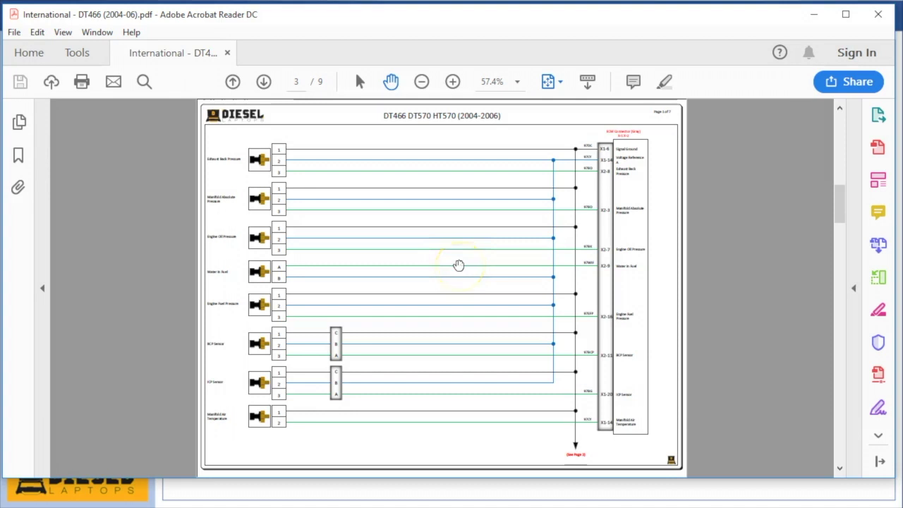
{"action": "scroll", "coordinate": [458, 265], "scroll_direction": "down", "scroll_amount": 1}
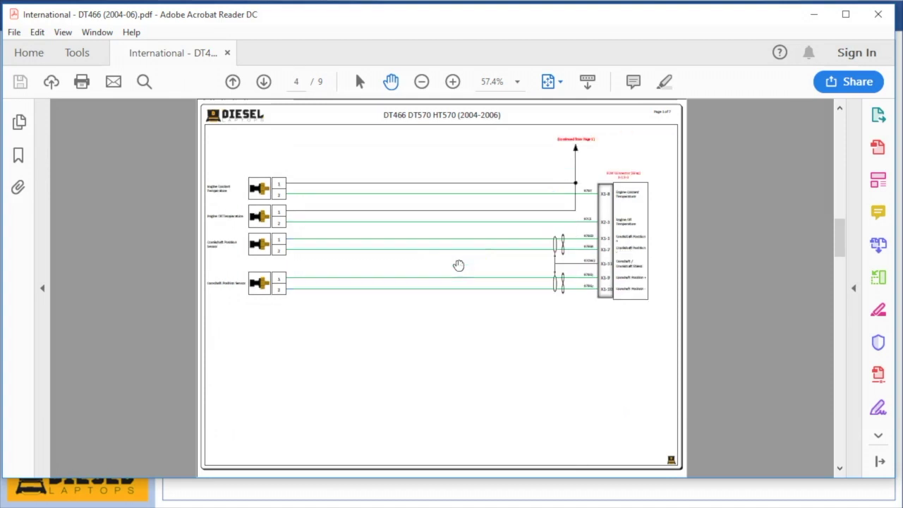
{"action": "scroll", "coordinate": [458, 265], "scroll_direction": "down", "scroll_amount": 1}
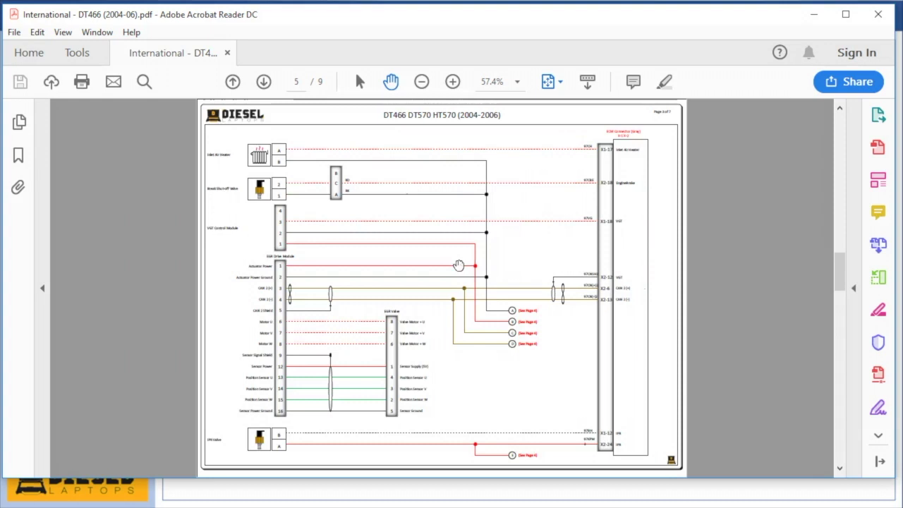
{"action": "scroll", "coordinate": [459, 265], "scroll_direction": "down", "scroll_amount": 1}
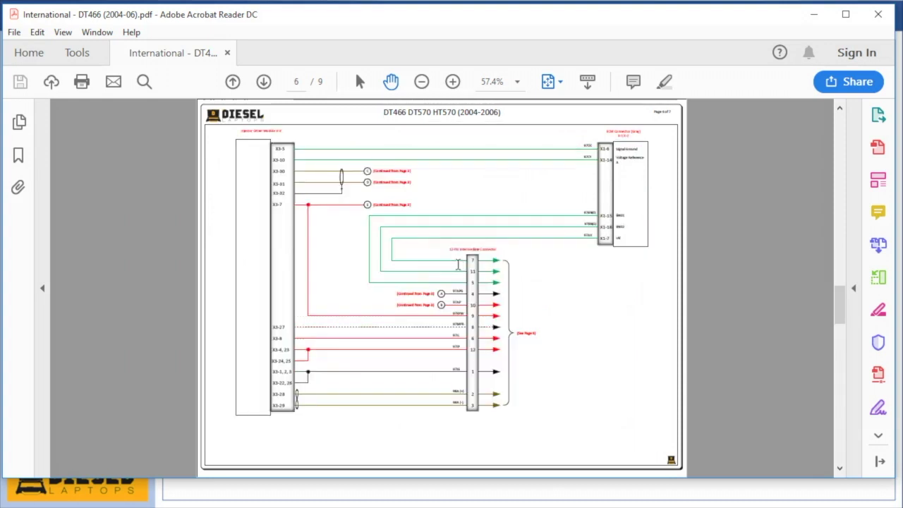
{"action": "scroll", "coordinate": [459, 265], "scroll_direction": "down", "scroll_amount": 3}
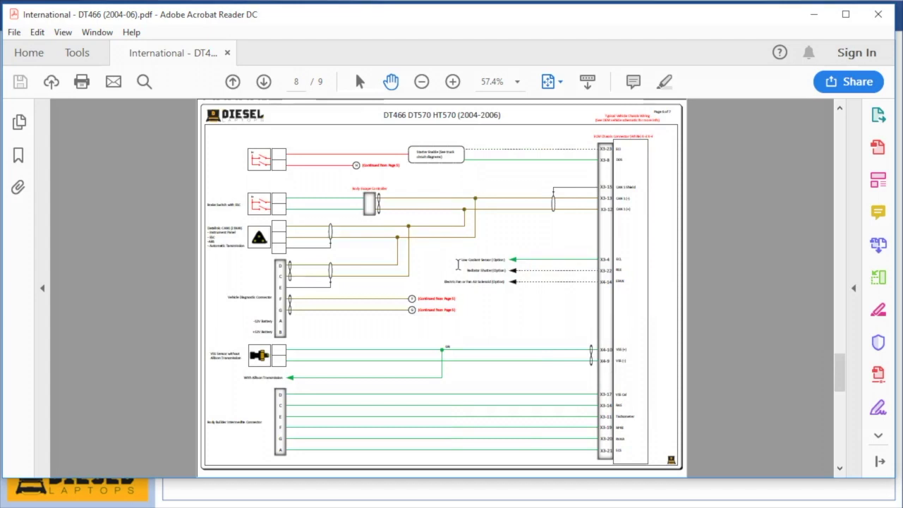
{"action": "left_click", "coordinate": [878, 14]}
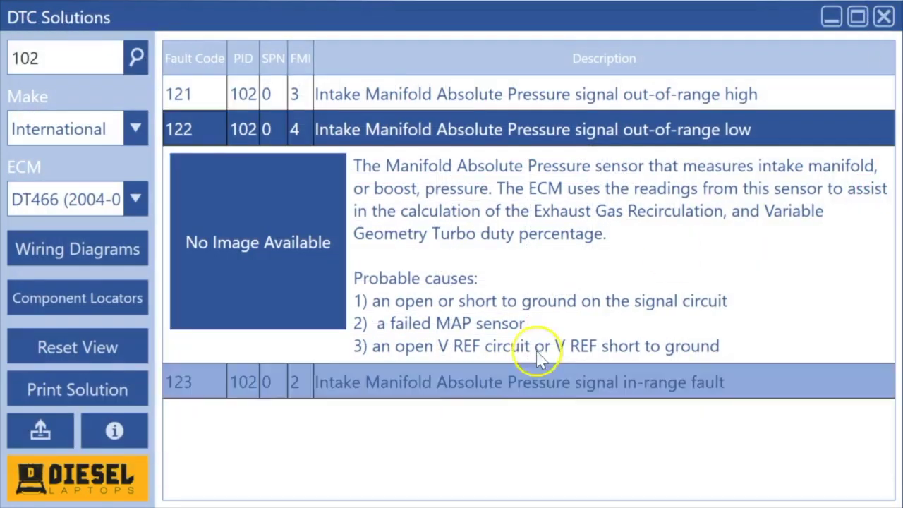
Step: Open the DT466 component locator document, examine the labelled engine views, and close it
{"action": "left_click", "coordinate": [82, 310]}
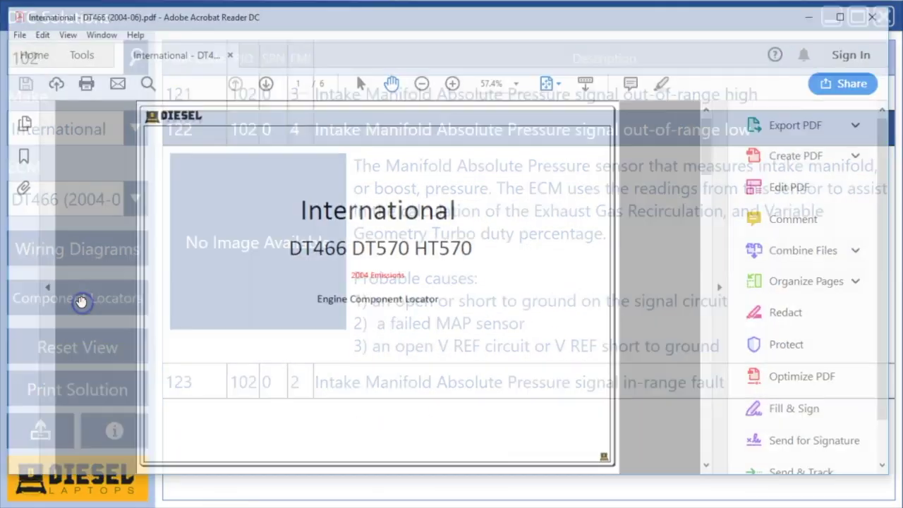
{"action": "left_click", "coordinate": [720, 286]}
{"action": "scroll", "coordinate": [461, 294], "scroll_direction": "down", "scroll_amount": 1}
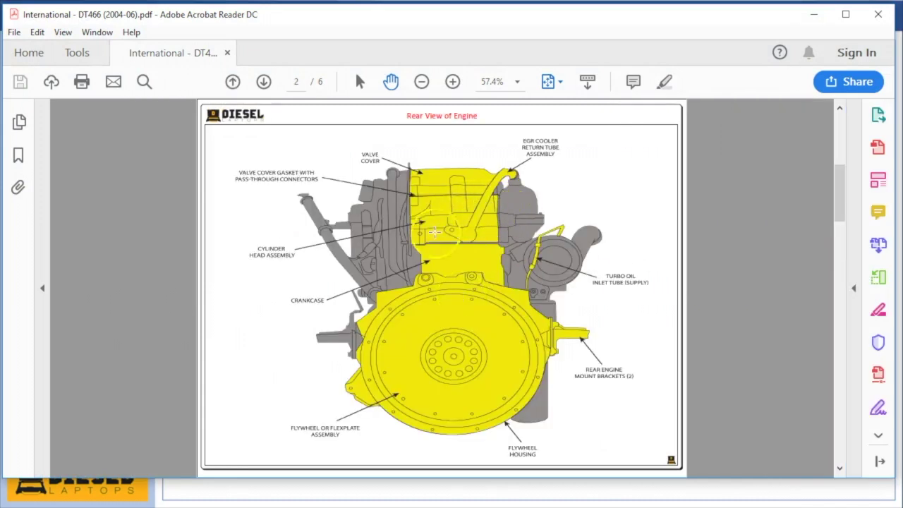
{"action": "scroll", "coordinate": [424, 277], "scroll_direction": "down", "scroll_amount": 1}
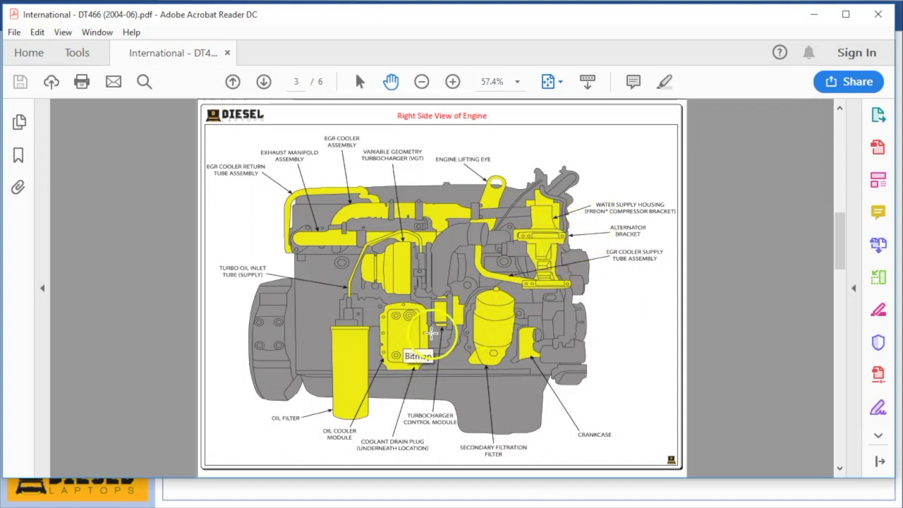
{"action": "scroll", "coordinate": [431, 331], "scroll_direction": "down", "scroll_amount": 3}
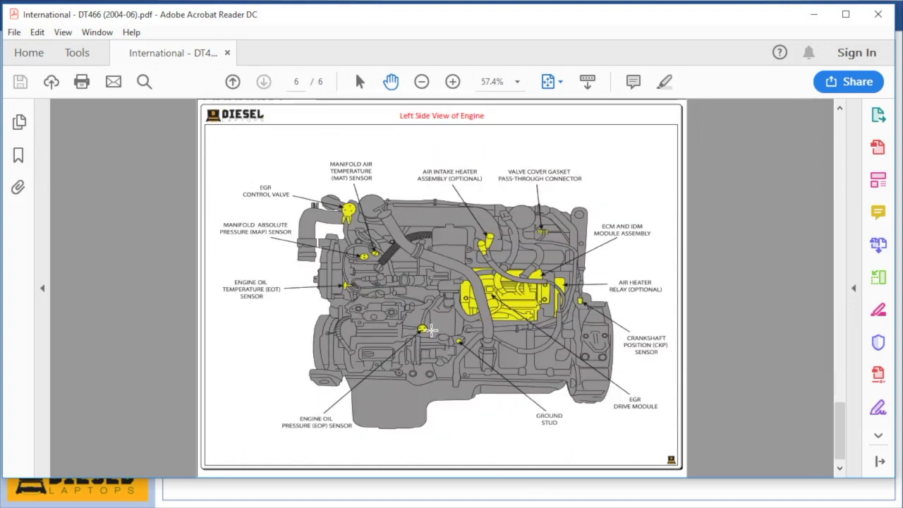
{"action": "left_click", "coordinate": [878, 14]}
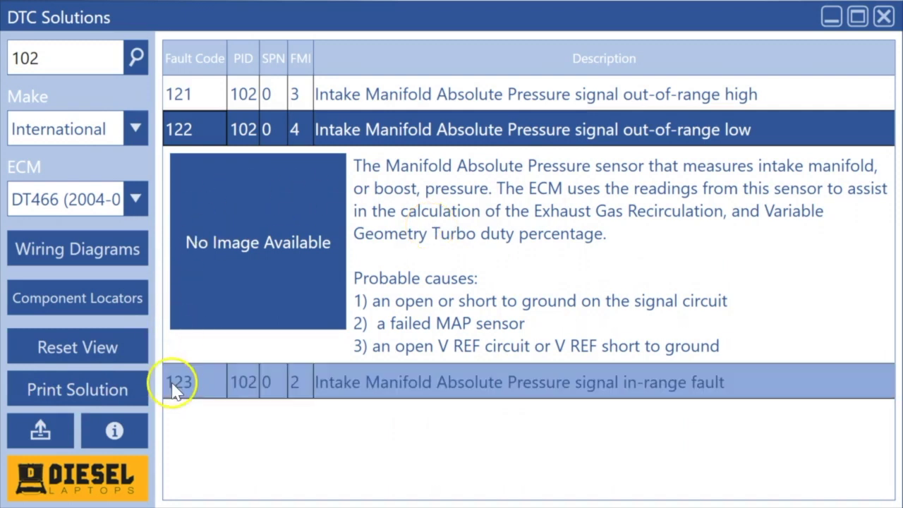
Step: Check for program updates from the About information, dismiss the result, and close the About window
{"action": "left_click", "coordinate": [114, 432]}
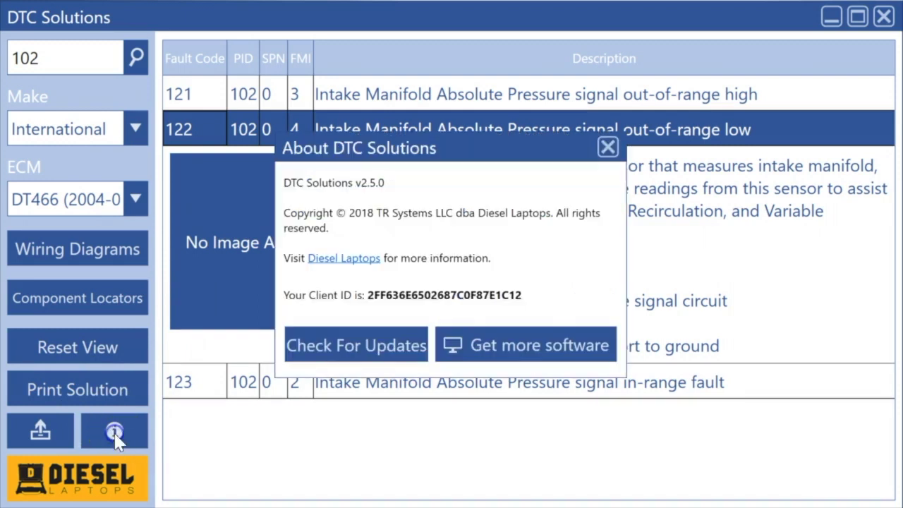
{"action": "left_click", "coordinate": [360, 354]}
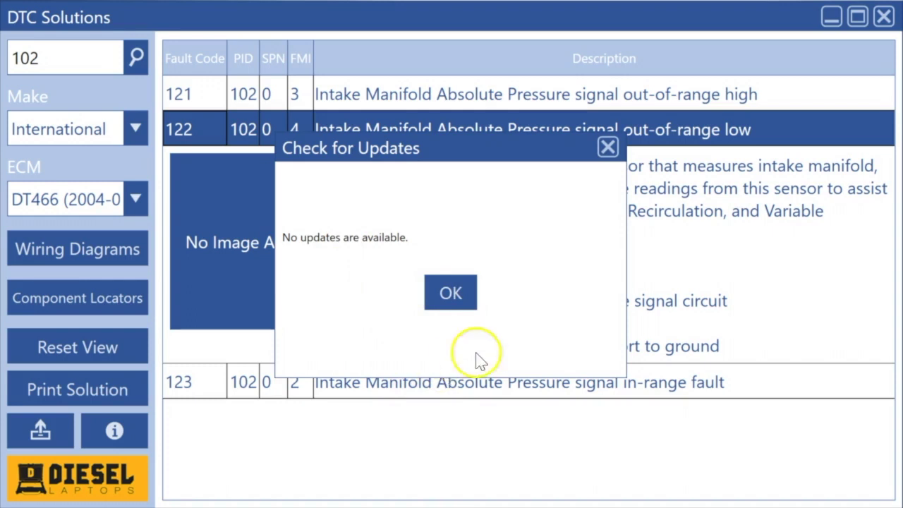
{"action": "left_click", "coordinate": [444, 294]}
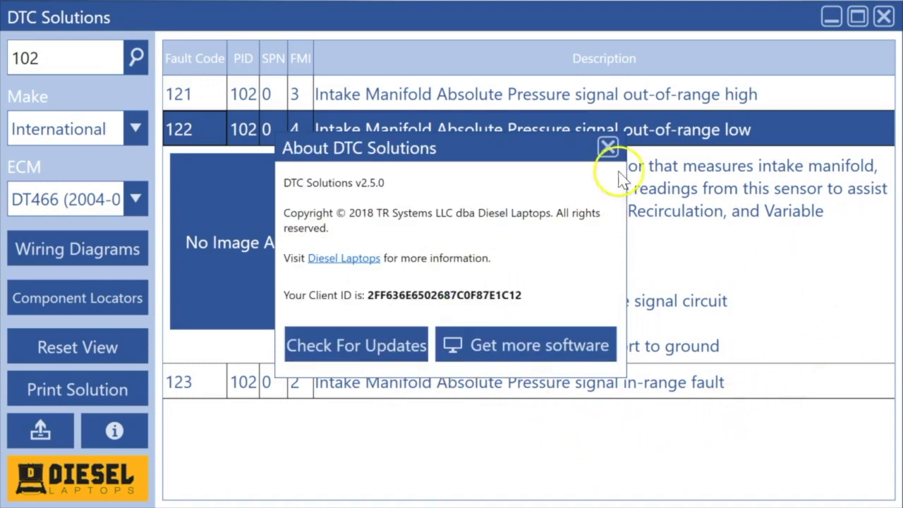
{"action": "left_click", "coordinate": [607, 146]}
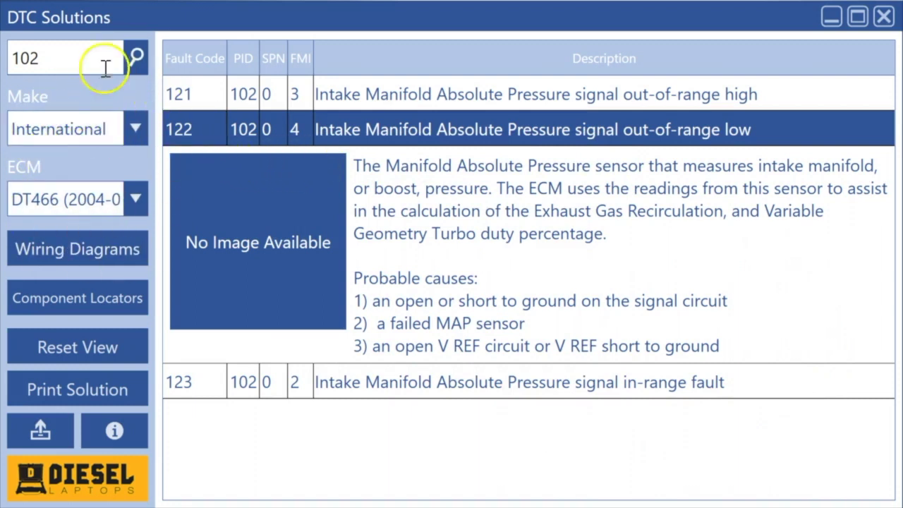
Step: Reset the view and search the fault codes of all makes for P0060
{"action": "left_click", "coordinate": [108, 347]}
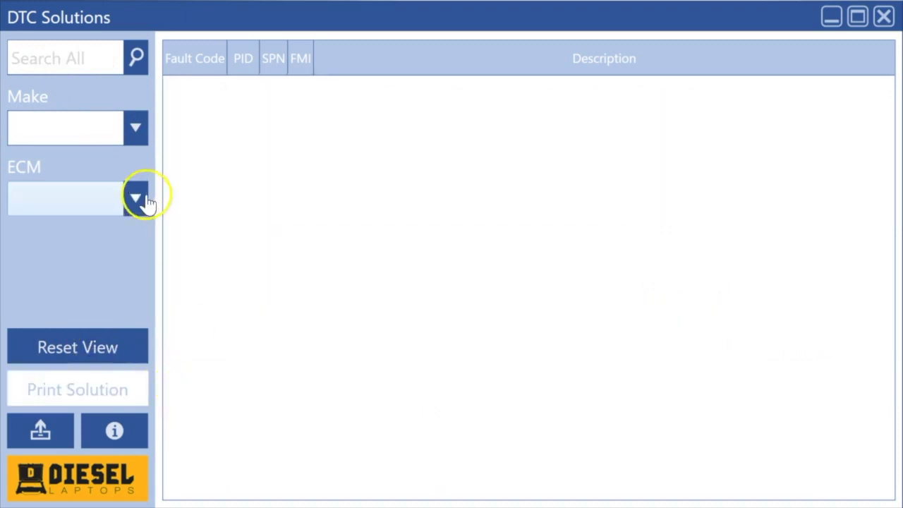
{"action": "left_click", "coordinate": [75, 62]}
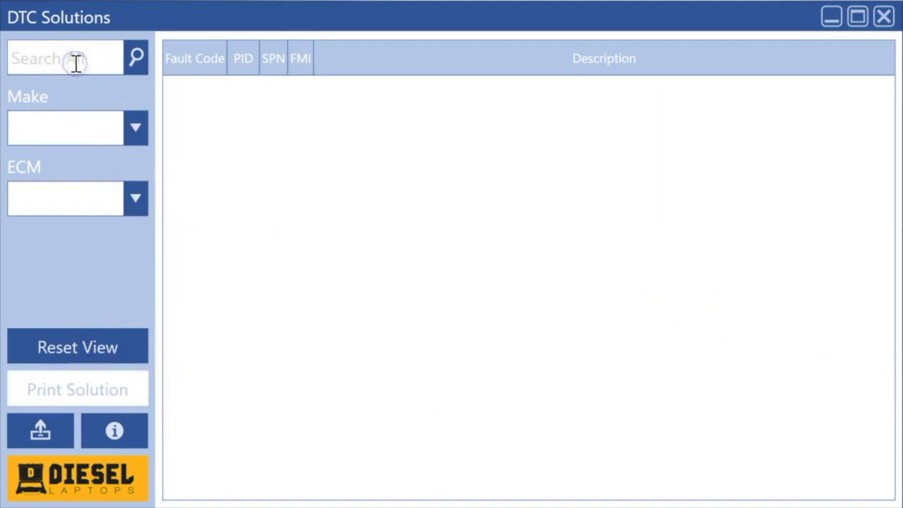
{"action": "key", "text": "Return"}
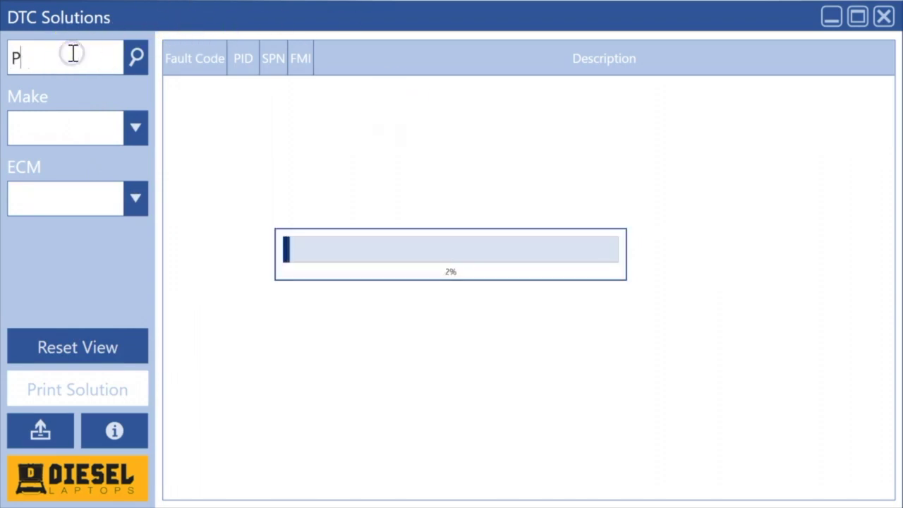
{"action": "type", "text": "060"}
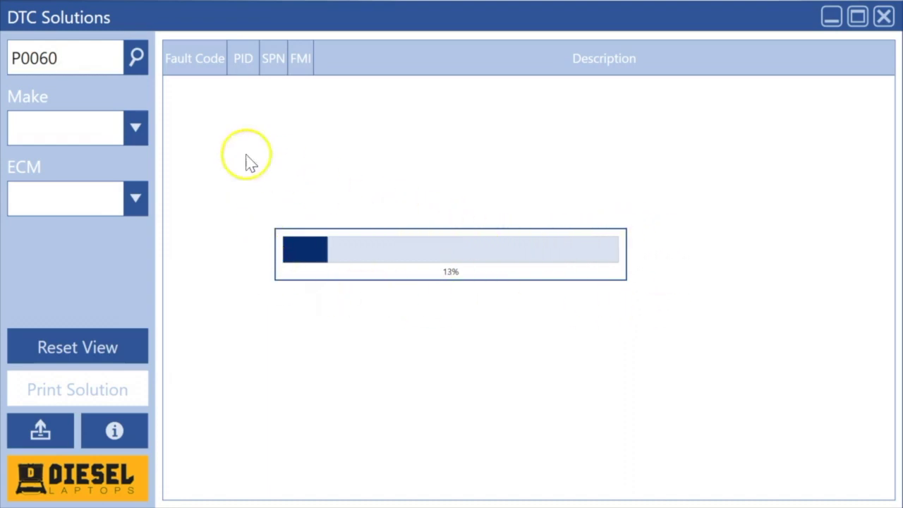
Step: Select the make Volvo with the ECM All Engines (2010 Emissions), and clear the search term to list all its fault codes
{"action": "left_click", "coordinate": [132, 141]}
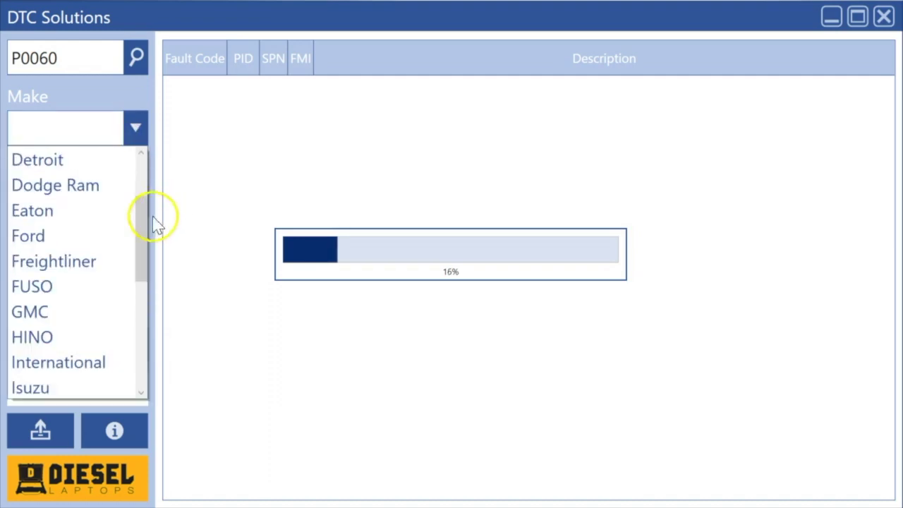
{"action": "left_click_drag", "start_coordinate": [144, 215], "coordinate": [139, 326]}
{"action": "left_click", "coordinate": [106, 338]}
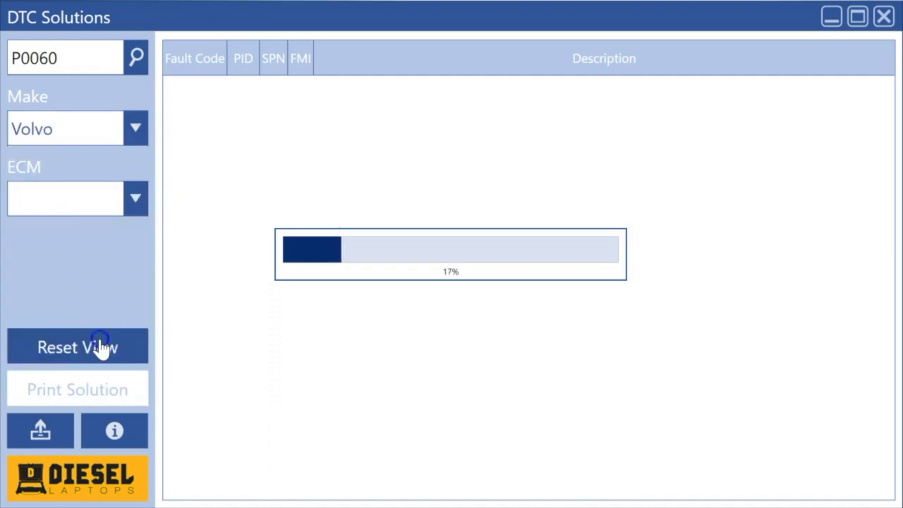
{"action": "left_click", "coordinate": [84, 189]}
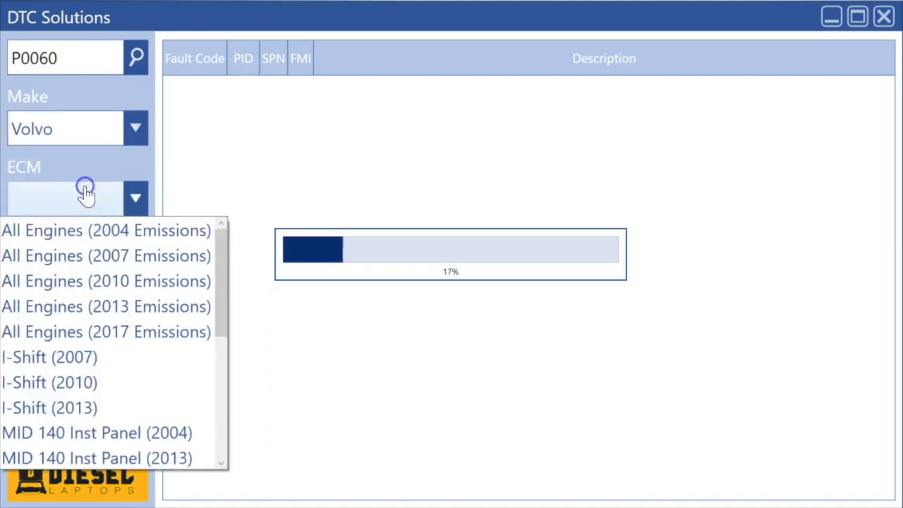
{"action": "left_click", "coordinate": [154, 280]}
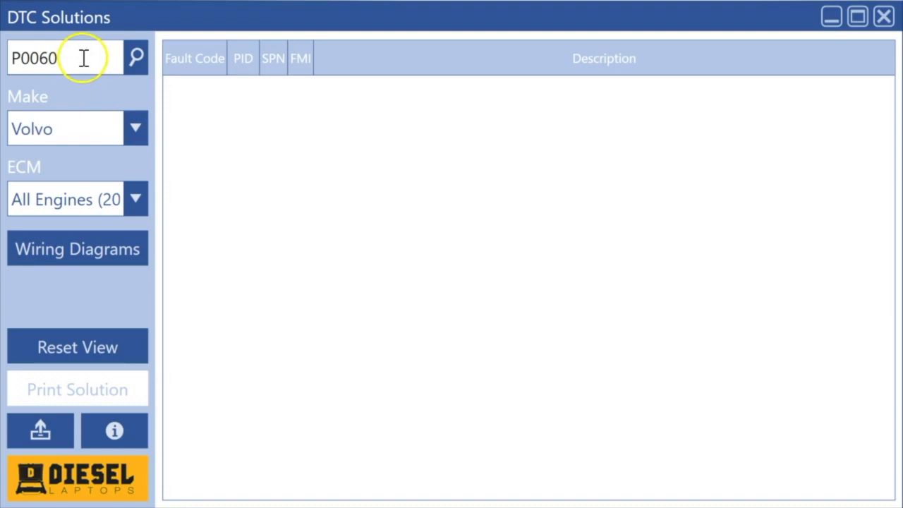
{"action": "key", "text": "ctrl+a"}
{"action": "key", "text": "BackSpace"}
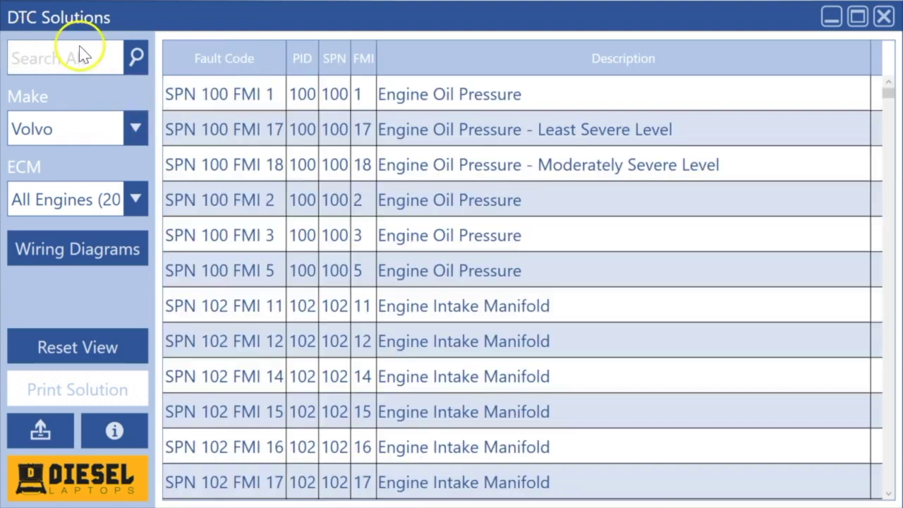
Step: Switch the Volvo ECM to the All Engines entry that uses P-codes and narrow its fault codes to P0615
{"action": "left_click", "coordinate": [183, 129]}
{"action": "left_click", "coordinate": [136, 200]}
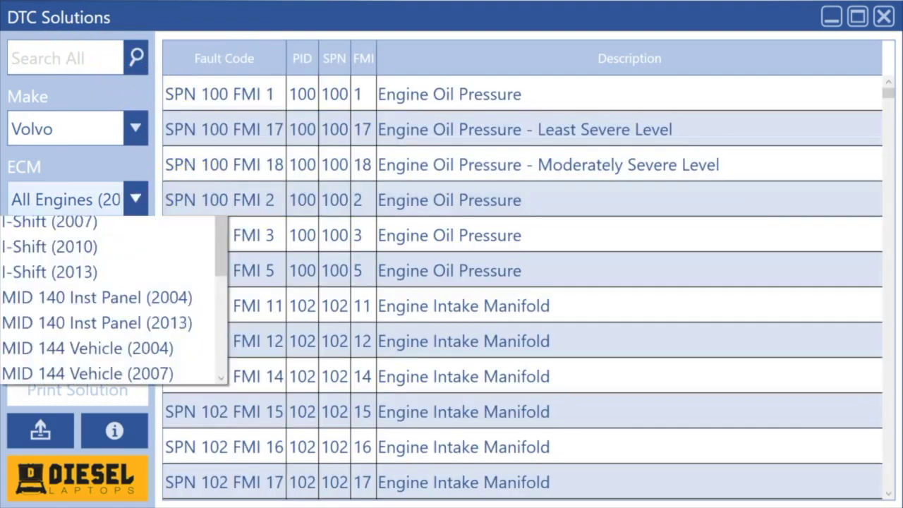
{"action": "left_click", "coordinate": [129, 281]}
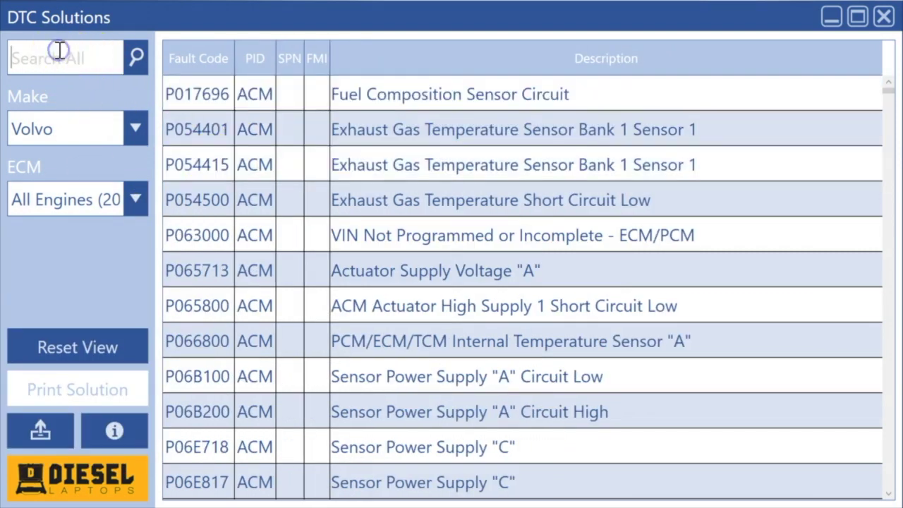
{"action": "type", "text": "P06"}
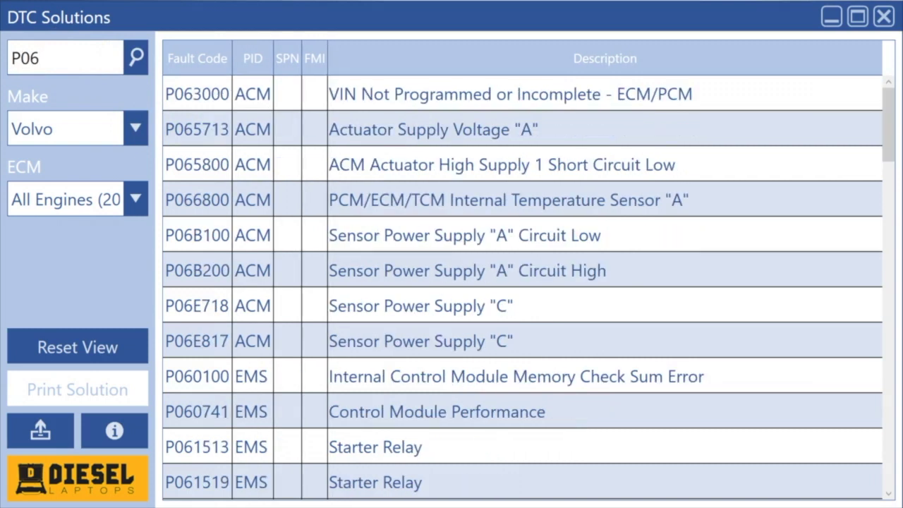
{"action": "type", "text": "1"}
{"action": "left_click", "coordinate": [238, 93]}
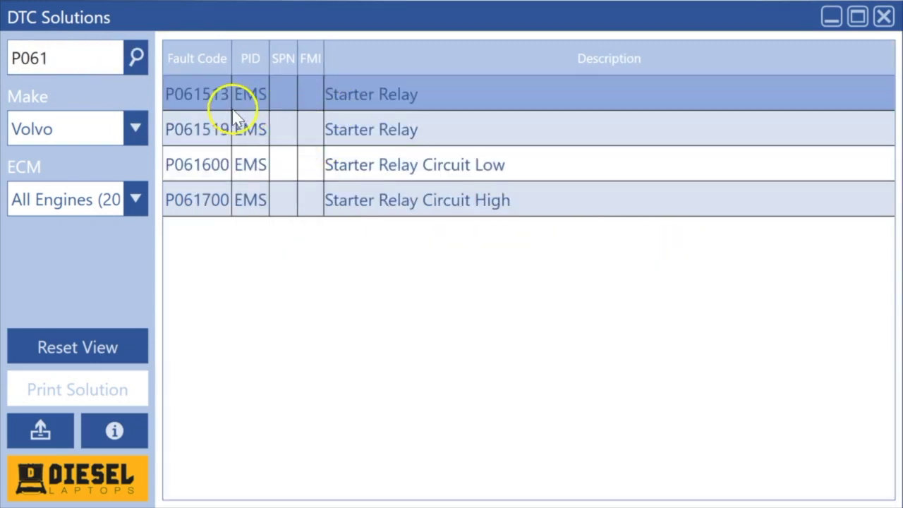
{"action": "type", "text": "5"}
{"action": "left_click", "coordinate": [347, 131]}
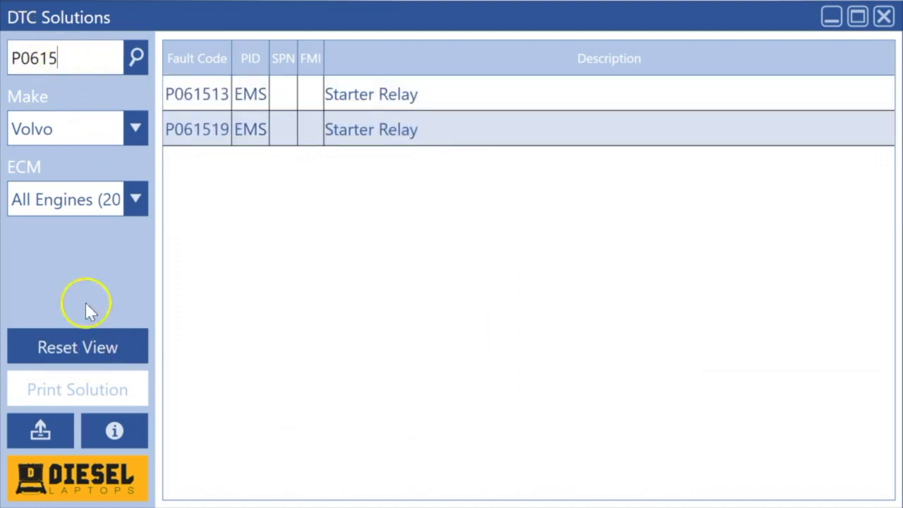
Step: Reset the view to clear the search, make and ECM, and open the About information
{"action": "left_click", "coordinate": [76, 348]}
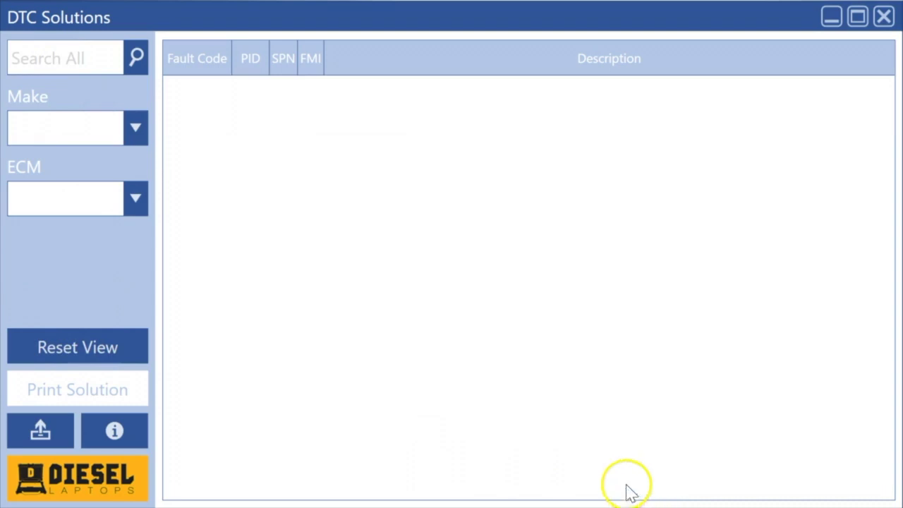
{"action": "left_click", "coordinate": [115, 430]}
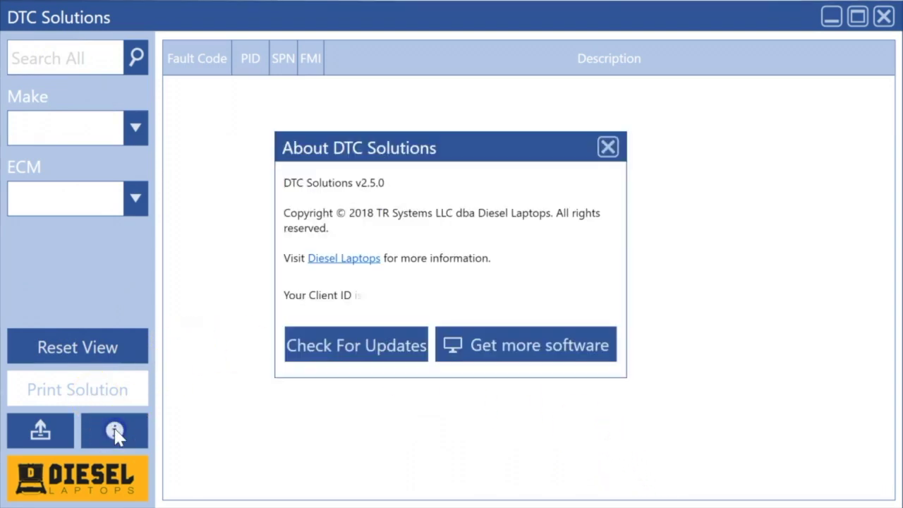